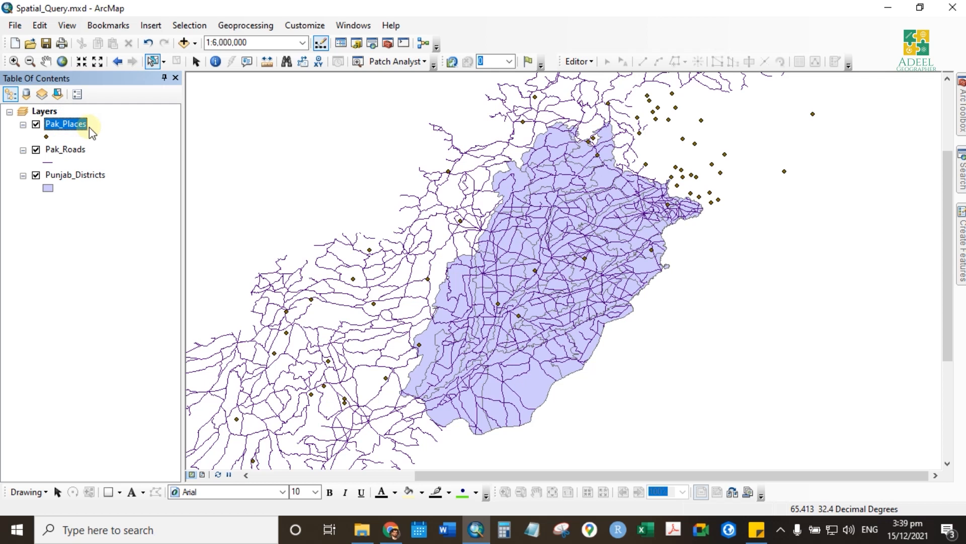
Step: Hide the Pak_Places layer, then turn Pak_Roads off and back on to compare it with the Punjab_Districts extent
left_click(36, 124)
left_click(63, 149)
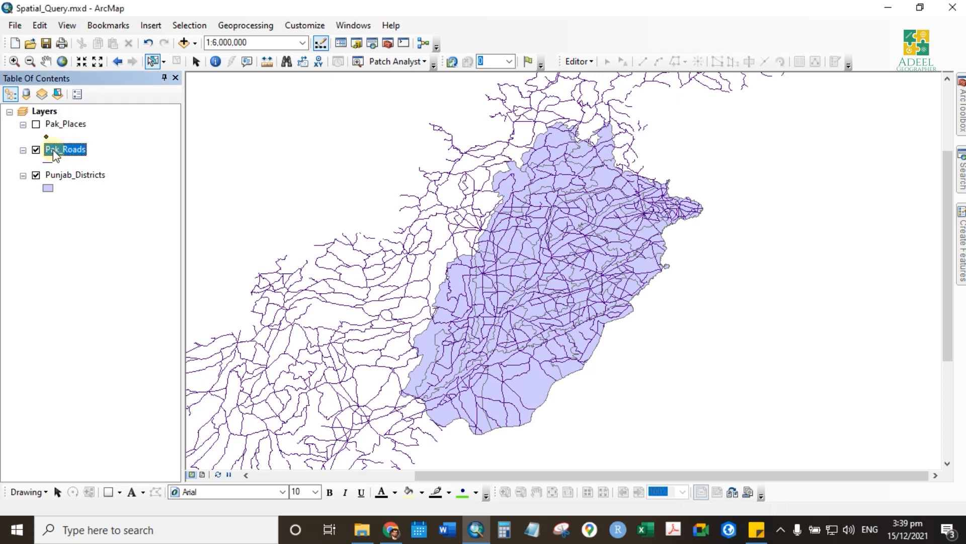
left_click(35, 150)
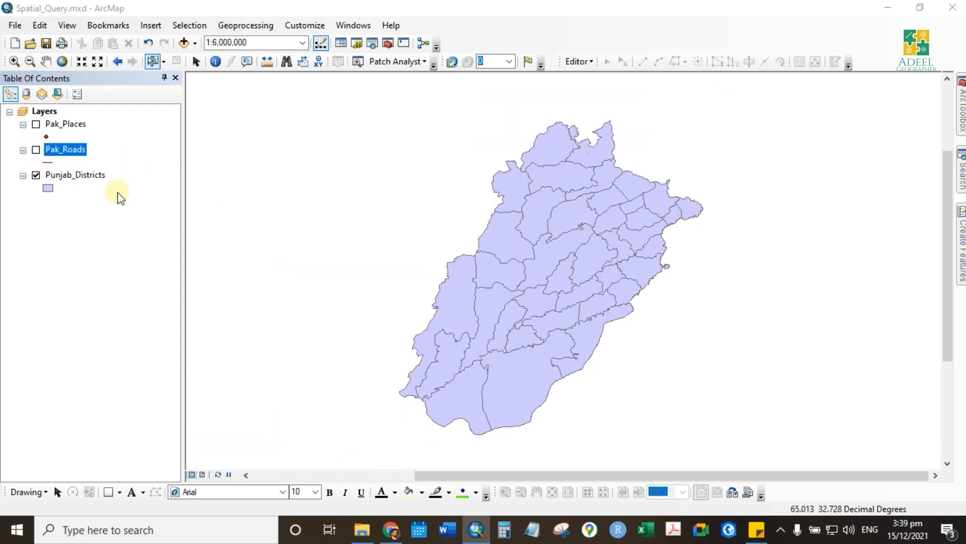
left_click(124, 213)
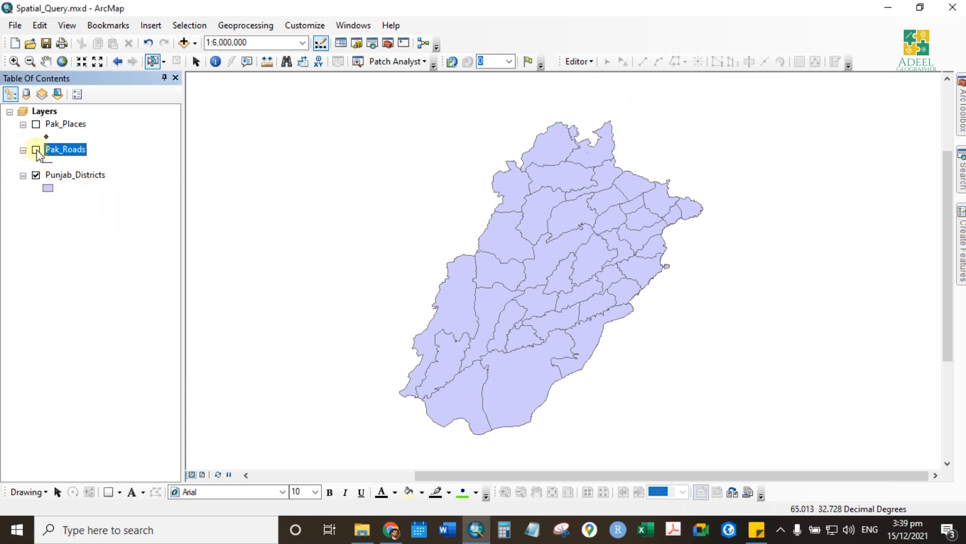
left_click(36, 150)
scroll(523, 317, "down", 2)
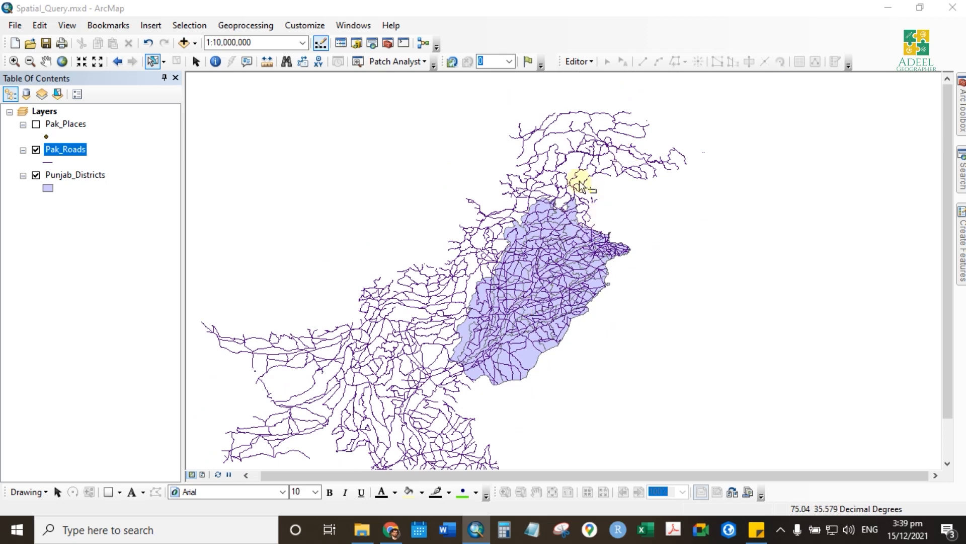
scroll(539, 327, "up", 2)
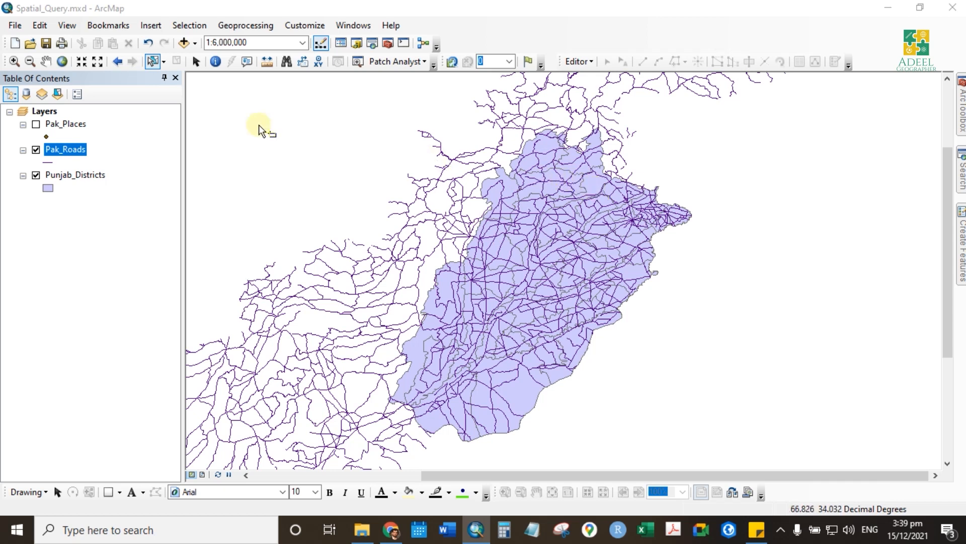
Step: Open the Select By Location tool and place its dialog clear of the Punjab districts on the map
left_click(190, 26)
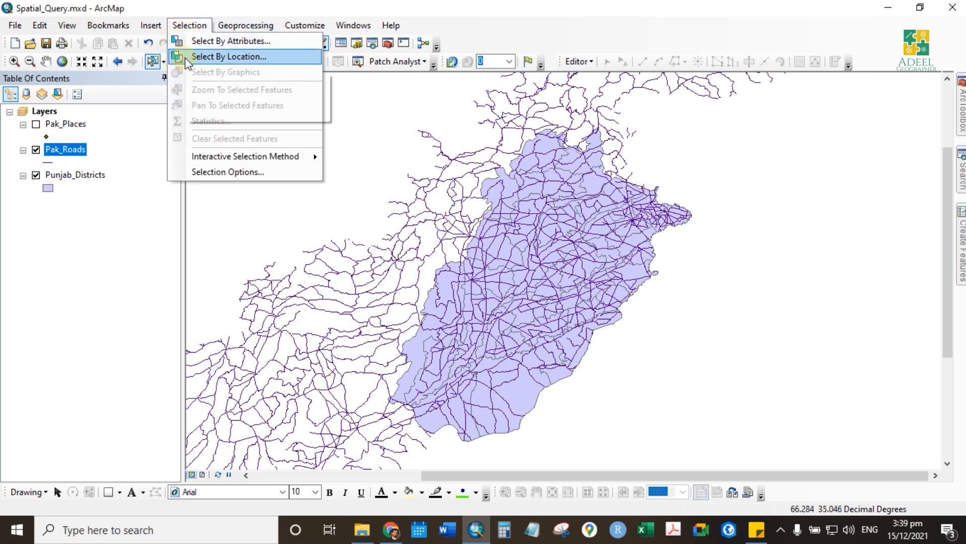
left_click_drag(592, 367, 800, 358)
left_click(187, 26)
left_click(192, 62)
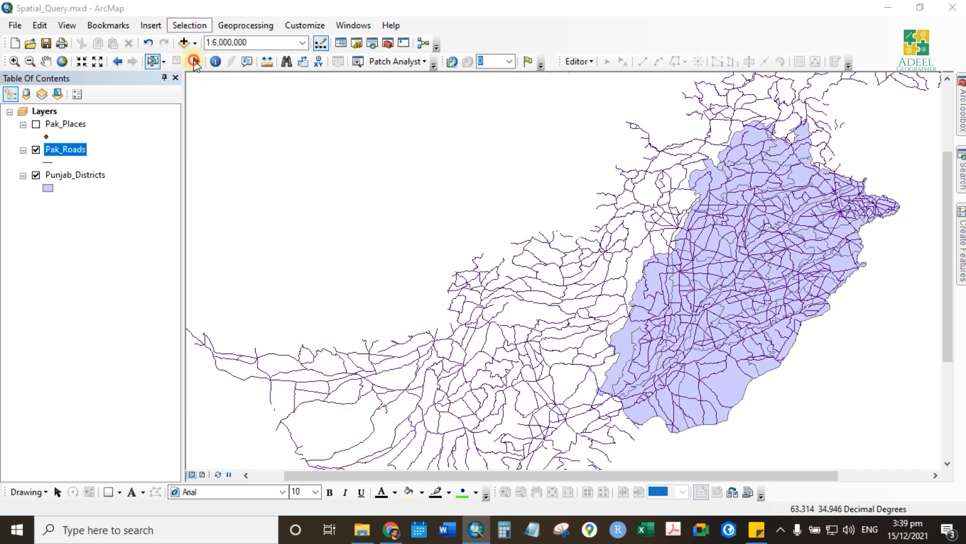
left_click_drag(158, 34, 281, 90)
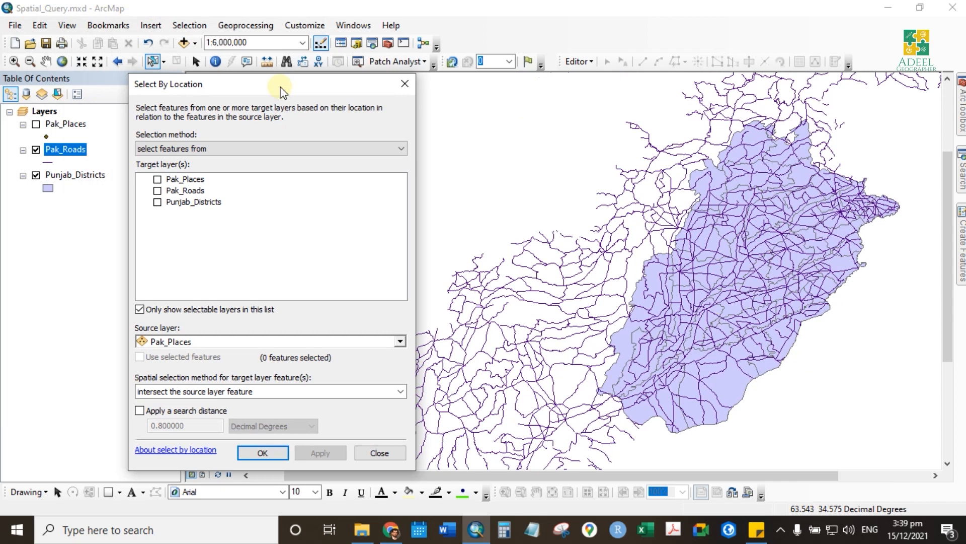
Step: Set the location query to select features from Pak_Roads, using Punjab_Districts as the source layer
left_click(202, 149)
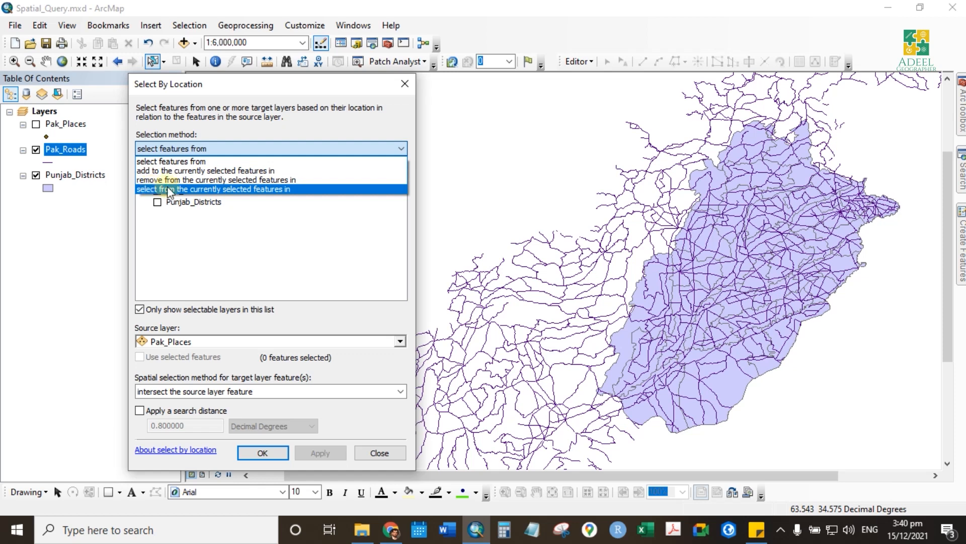
left_click(196, 161)
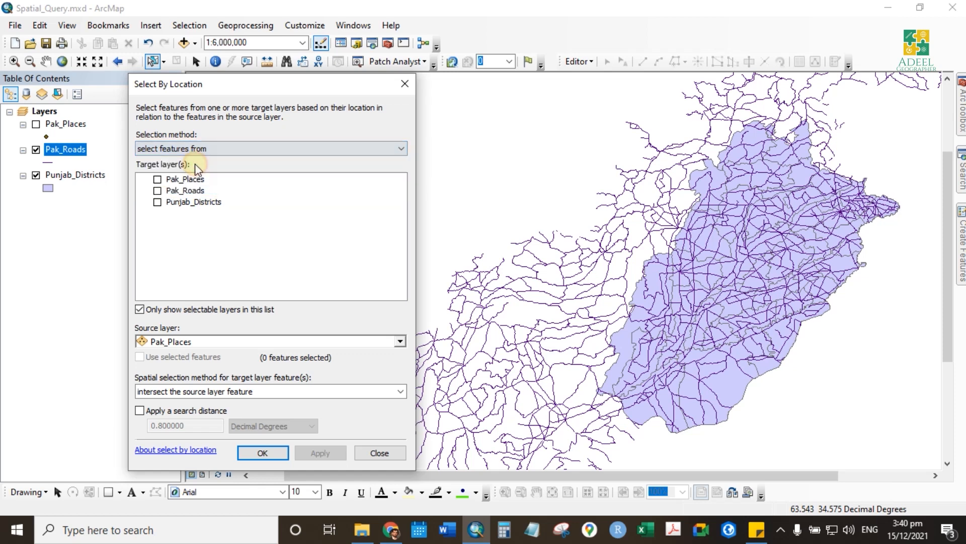
left_click(248, 234)
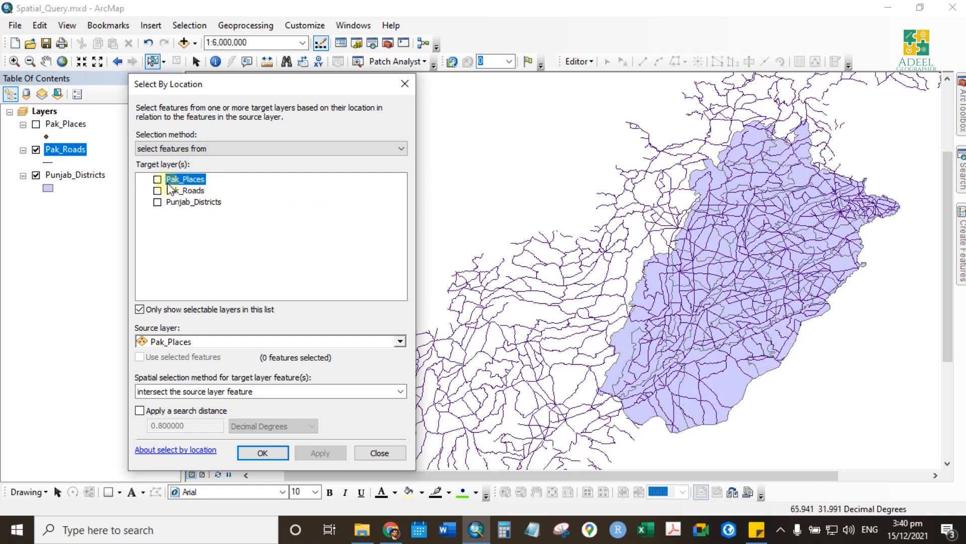
left_click(156, 190)
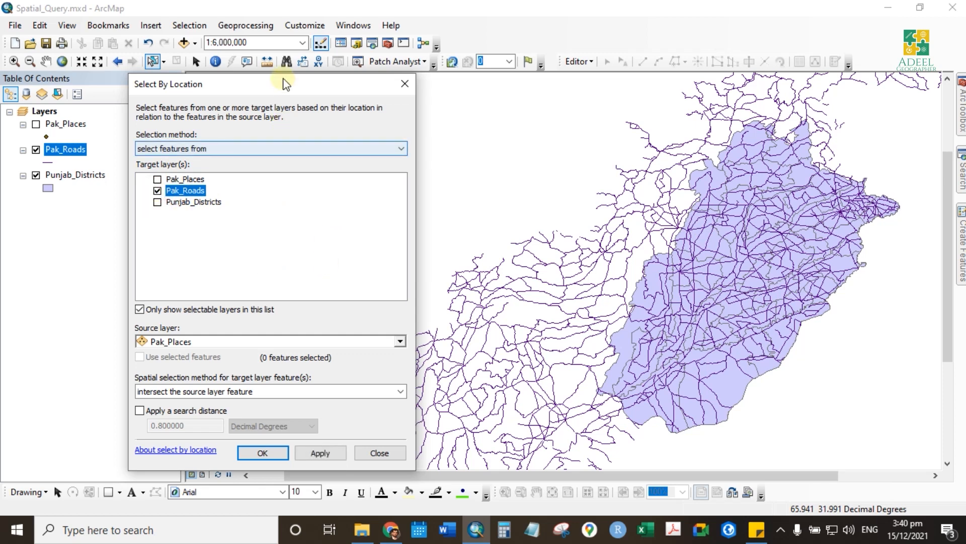
left_click_drag(284, 84, 271, 50)
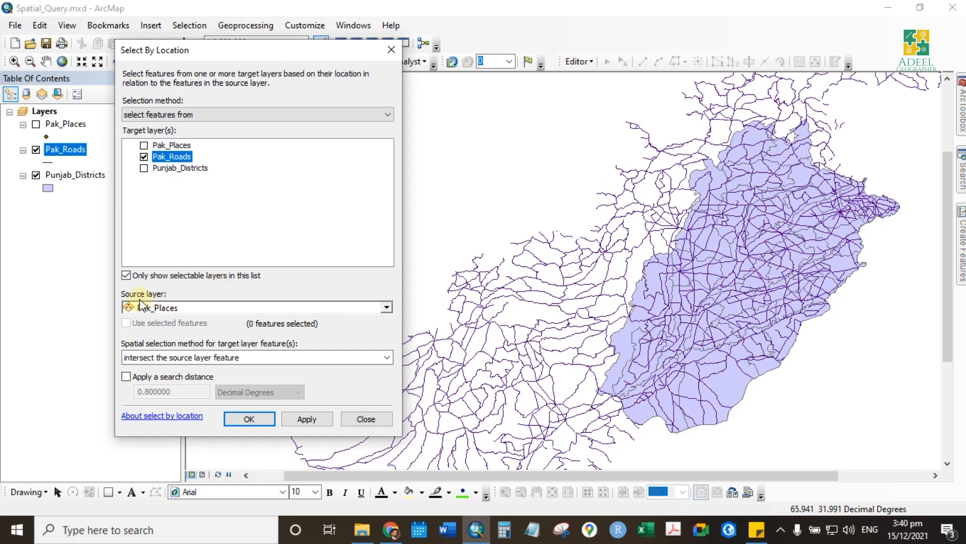
left_click(178, 307)
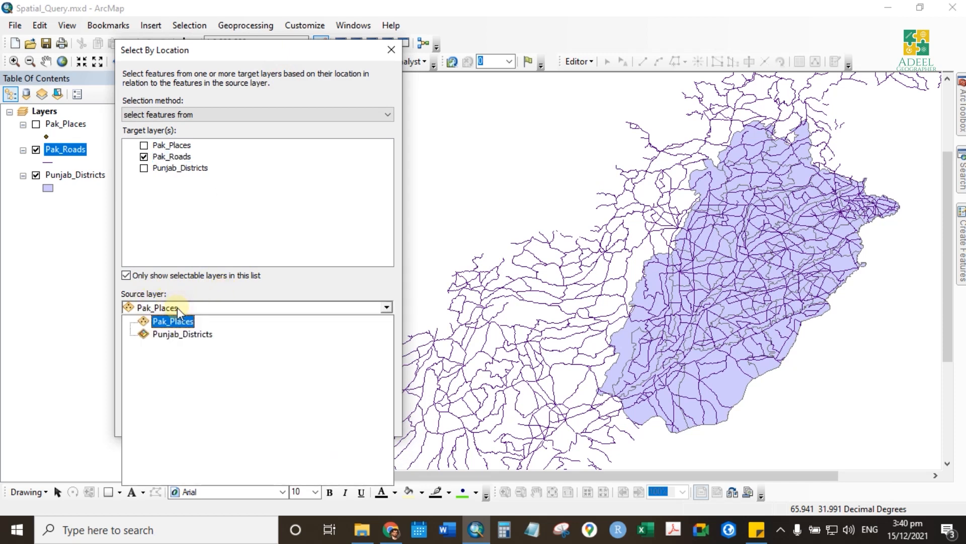
left_click(178, 335)
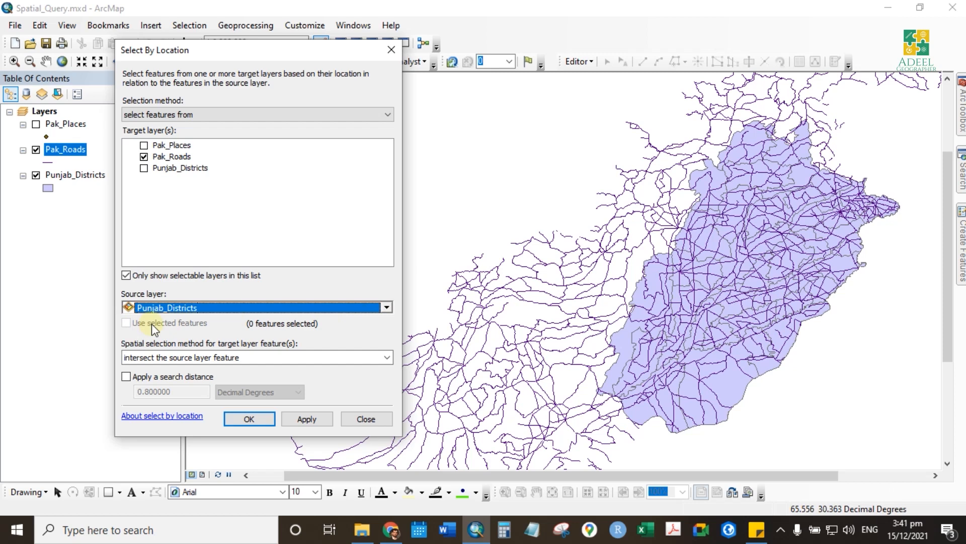
Step: Review the available spatial selection methods and their illustrations in the Select By Location help topic
left_click(174, 358)
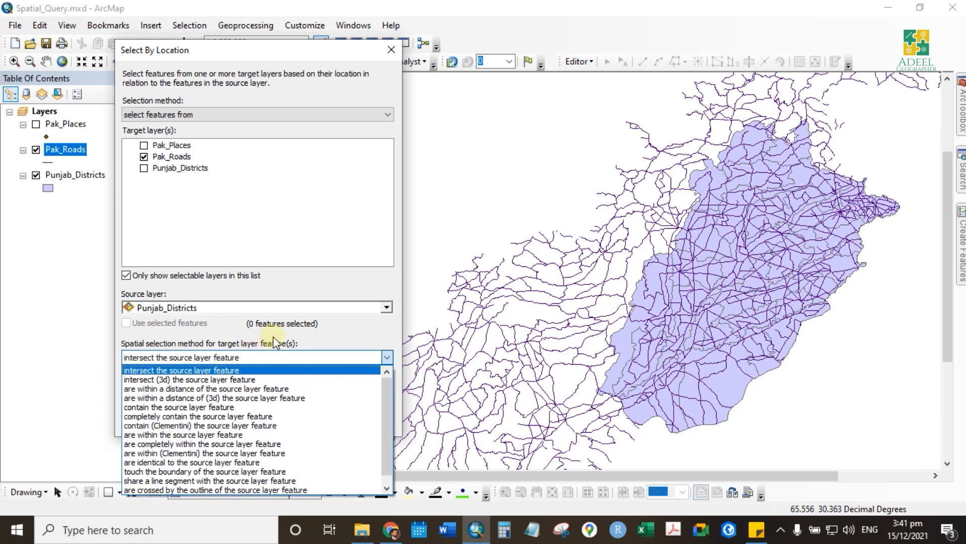
left_click(322, 335)
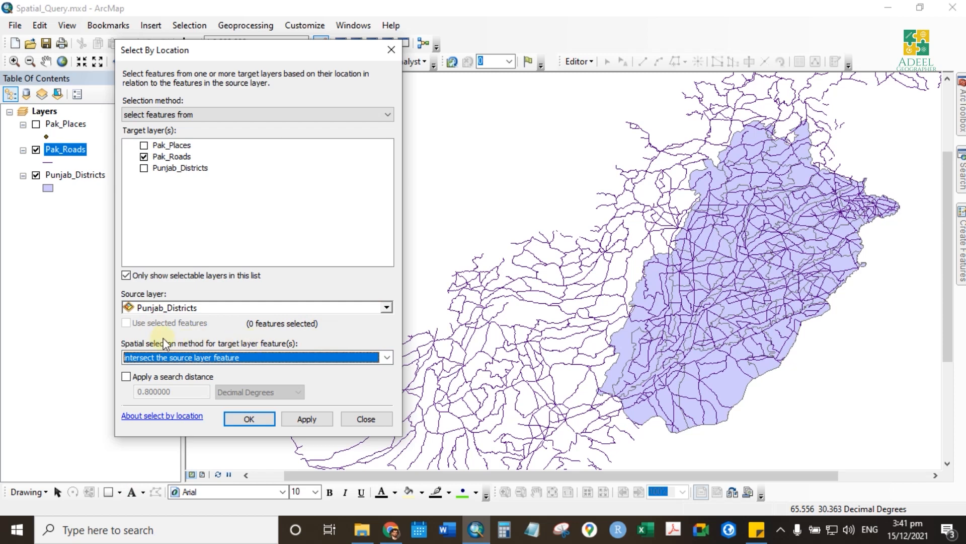
left_click(206, 358)
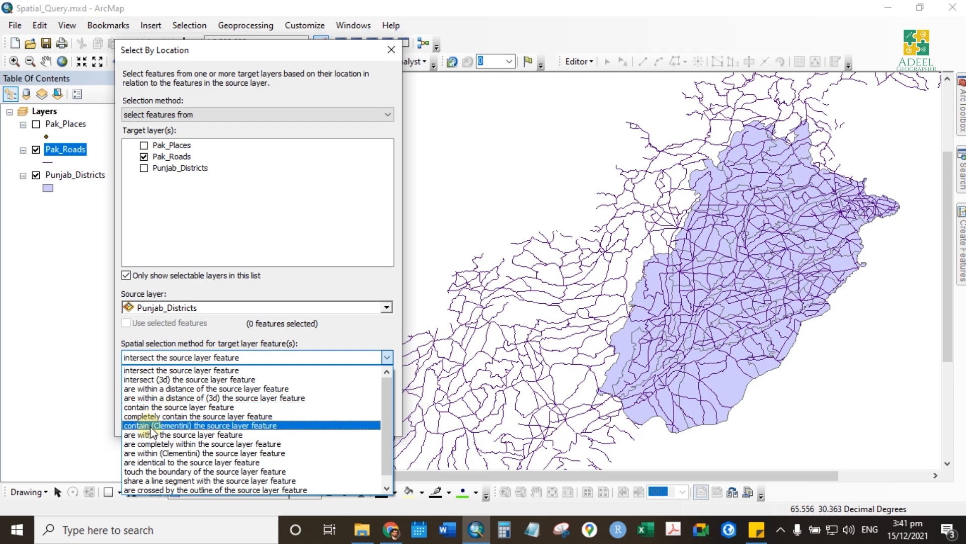
left_click(361, 336)
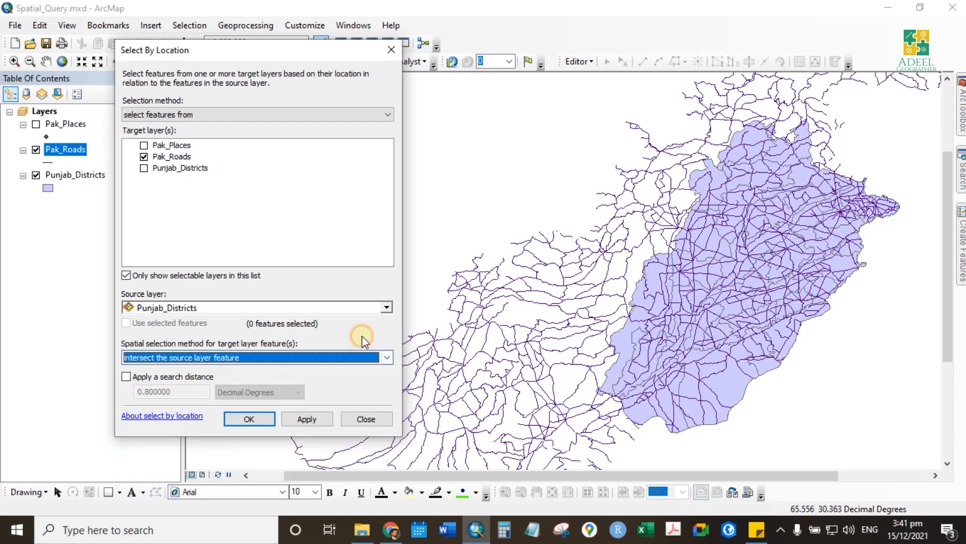
left_click(143, 417)
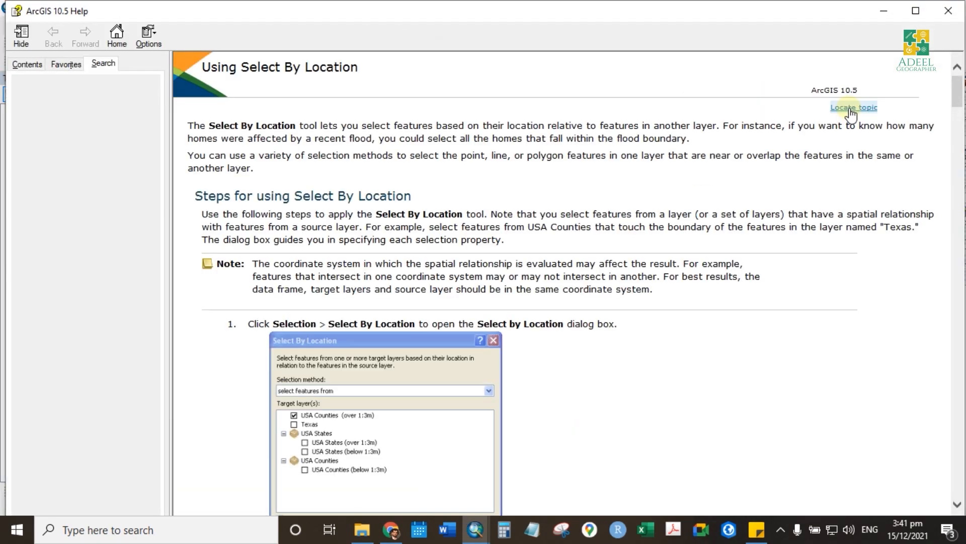
scroll(823, 191, "down", 20)
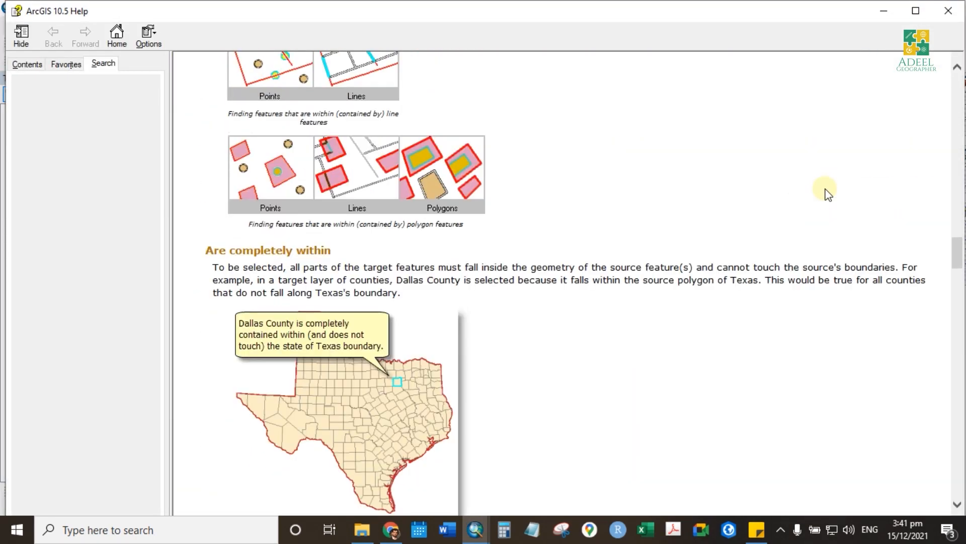
scroll(825, 193, "down", 15)
left_click(949, 10)
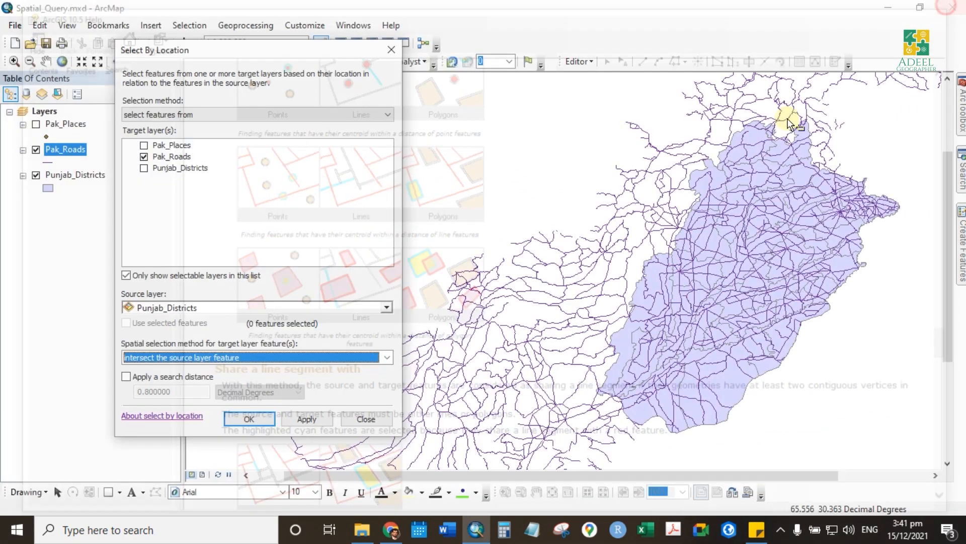
Step: Select the roads that are within a distance of 0.8 decimal degrees of the Punjab districts
left_click(282, 357)
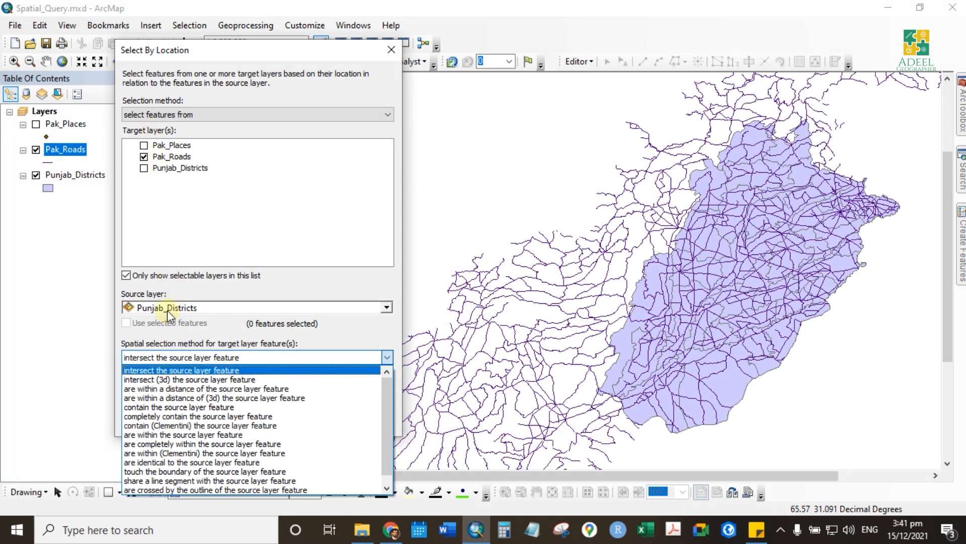
left_click(176, 392)
left_click_drag(207, 392, 122, 385)
left_click(307, 420)
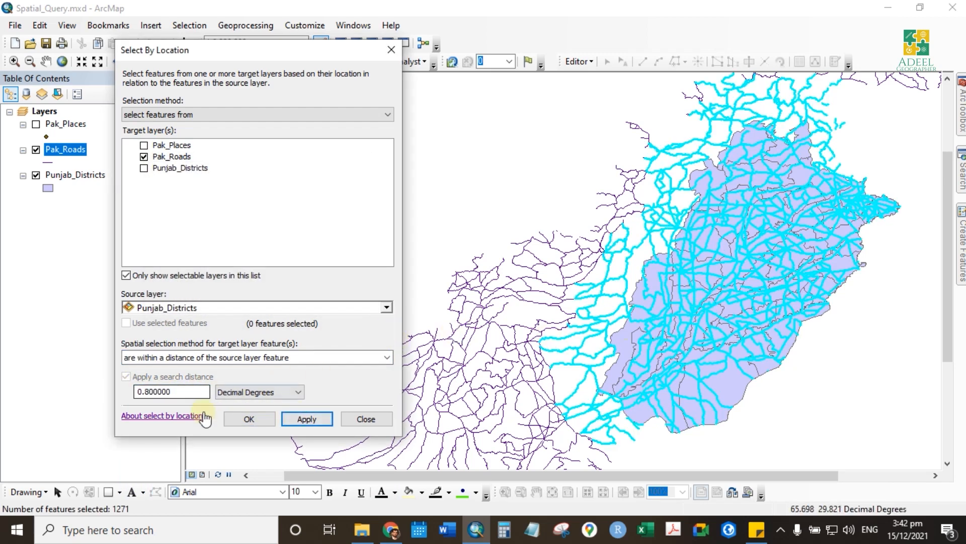
Step: Change the search distance to 5 kilometers and apply the road selection again
left_click(255, 398)
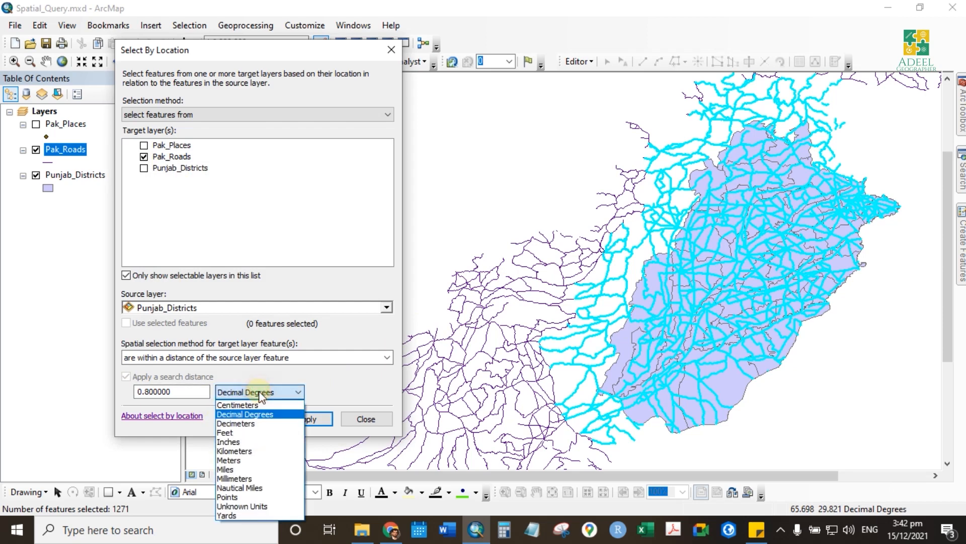
left_click(235, 451)
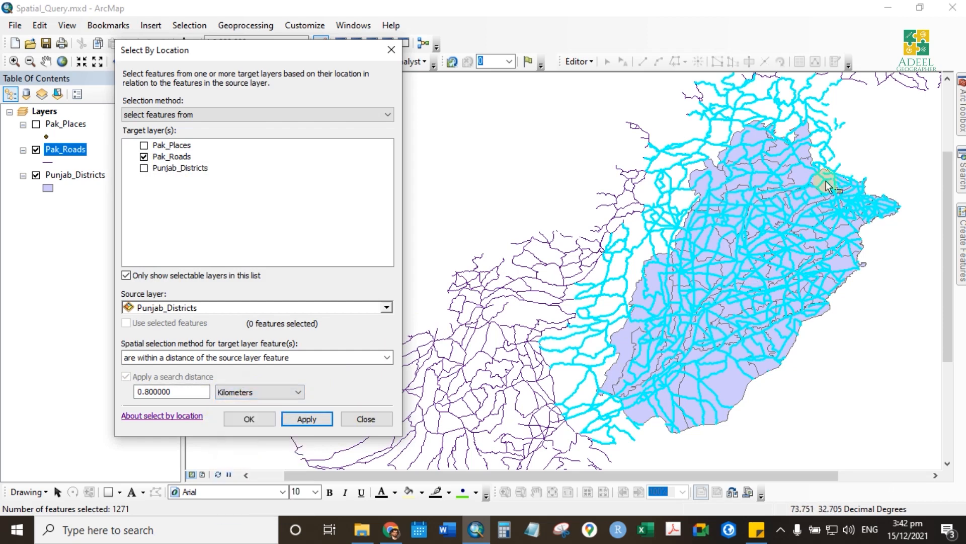
left_click_drag(192, 392, 78, 391)
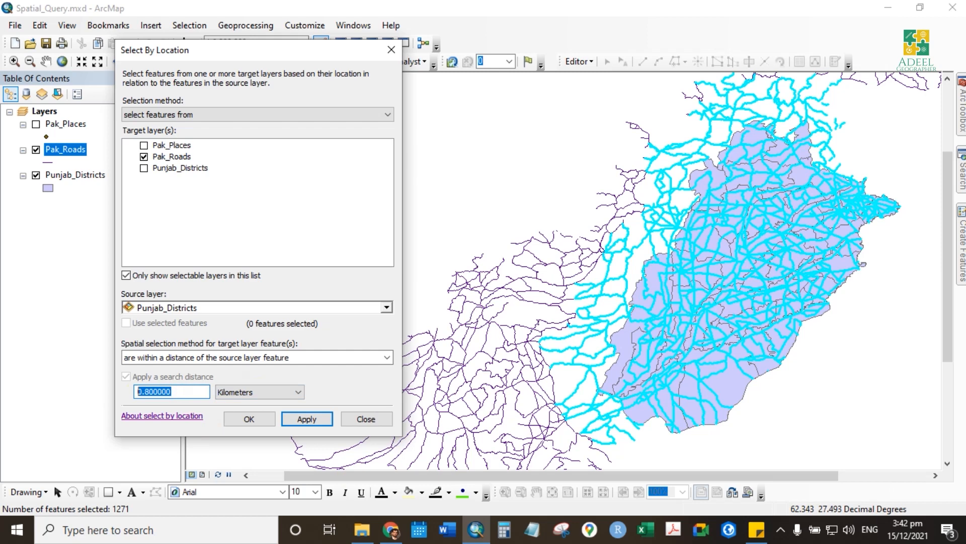
type("5")
left_click(318, 419)
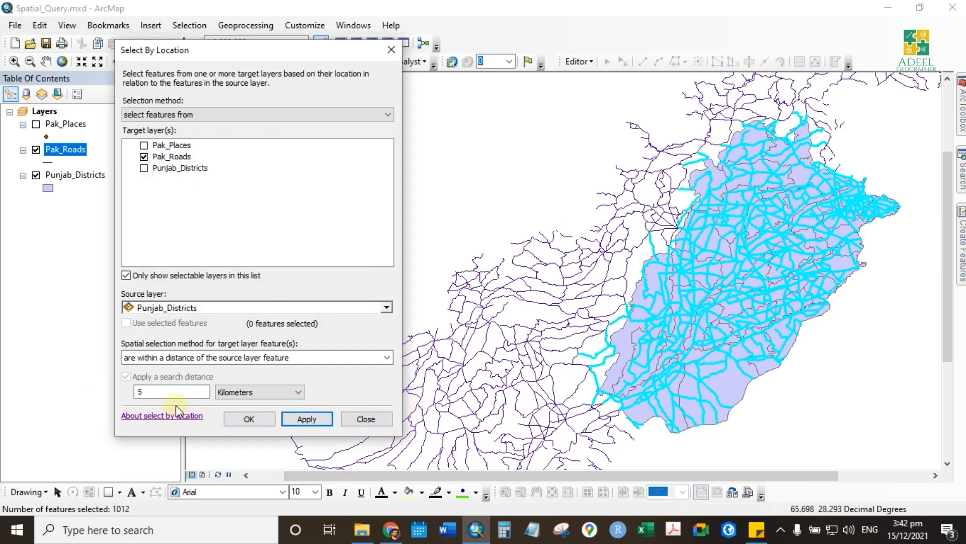
Step: Set the search distance to 15 kilometers and reapply the road selection
left_click(165, 390)
key("BackSpace")
type("15")
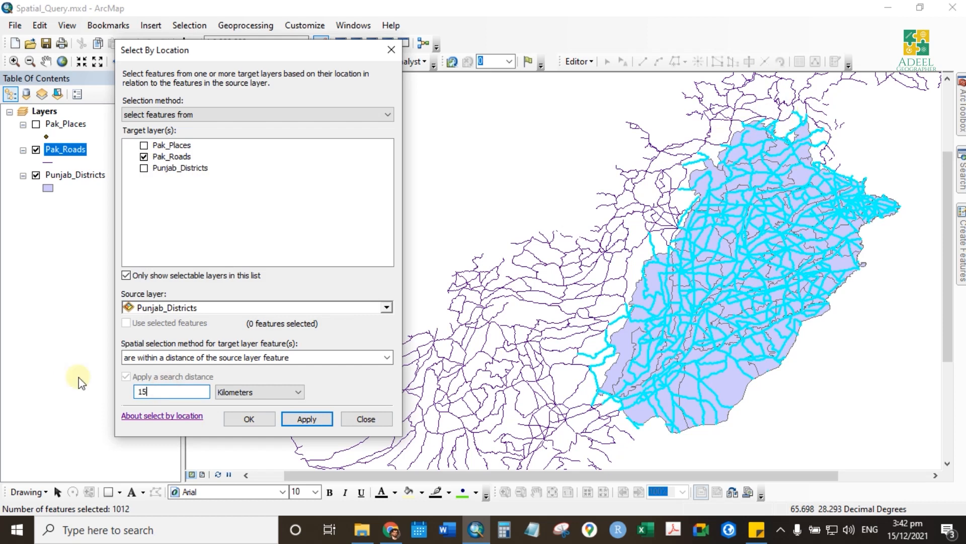
left_click(311, 423)
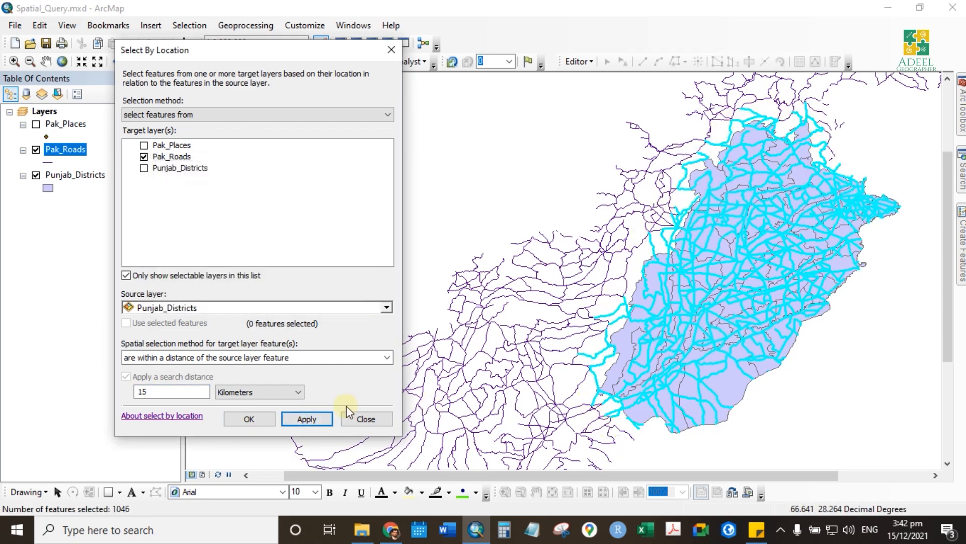
Step: Select only the roads that are completely within the Punjab_Districts source layer features
left_click(195, 358)
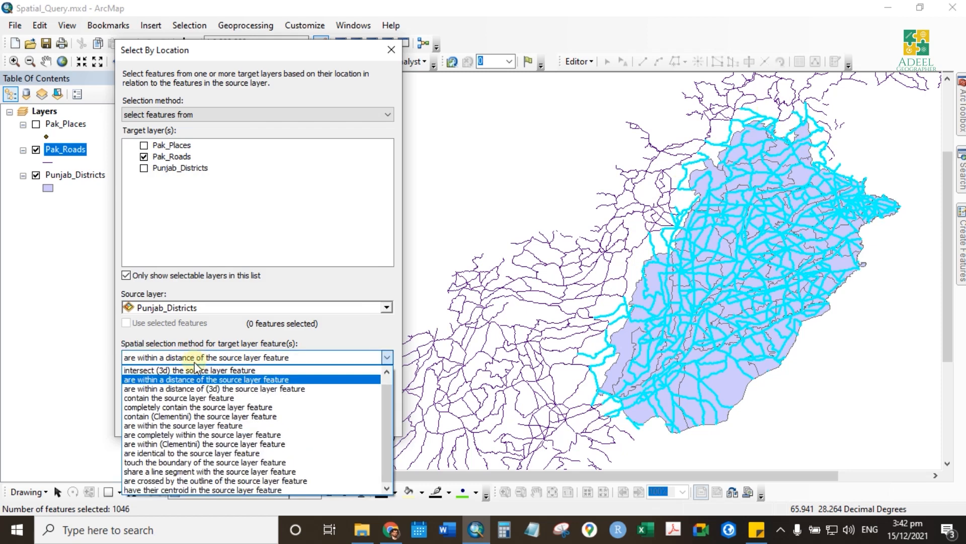
left_click(189, 436)
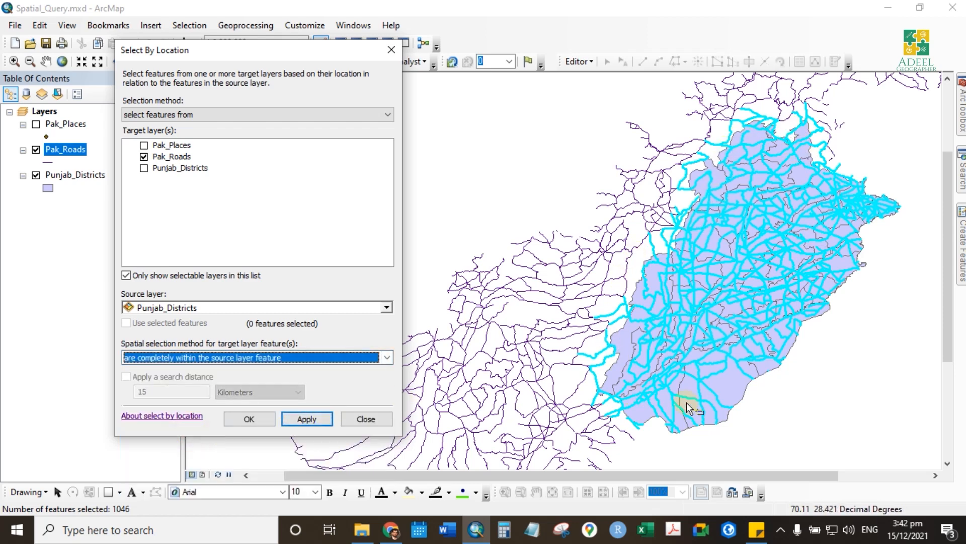
left_click(307, 421)
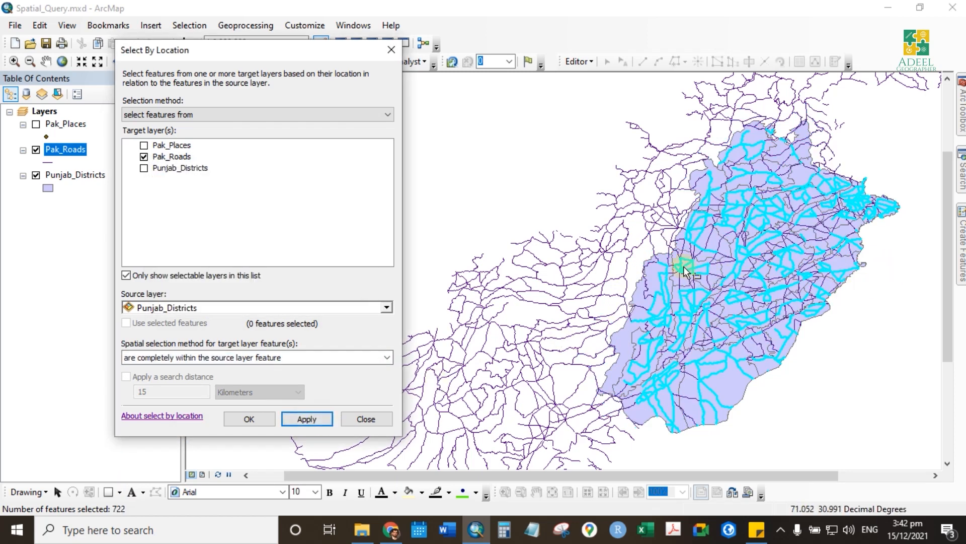
Step: Select the roads that are within the Punjab_Districts source layer features and close the location query
left_click(291, 358)
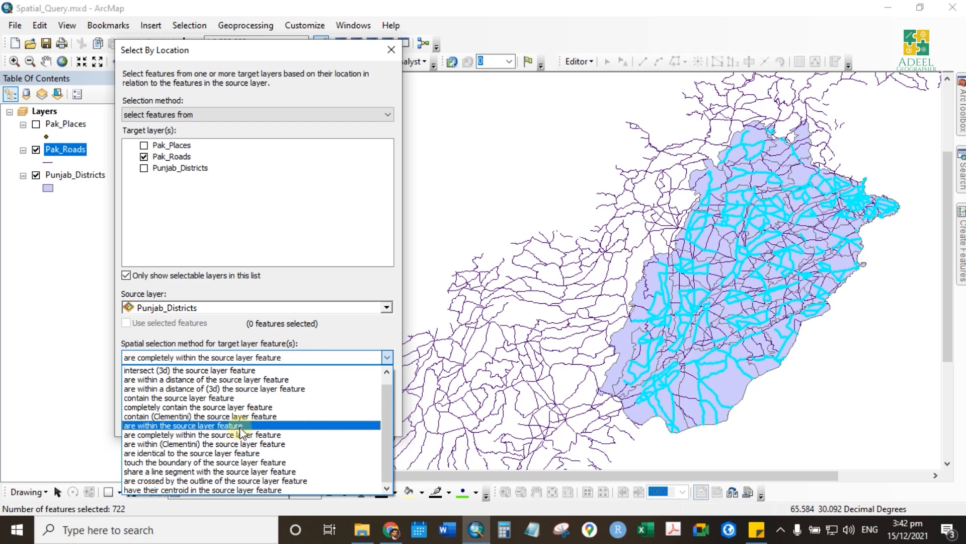
left_click(241, 426)
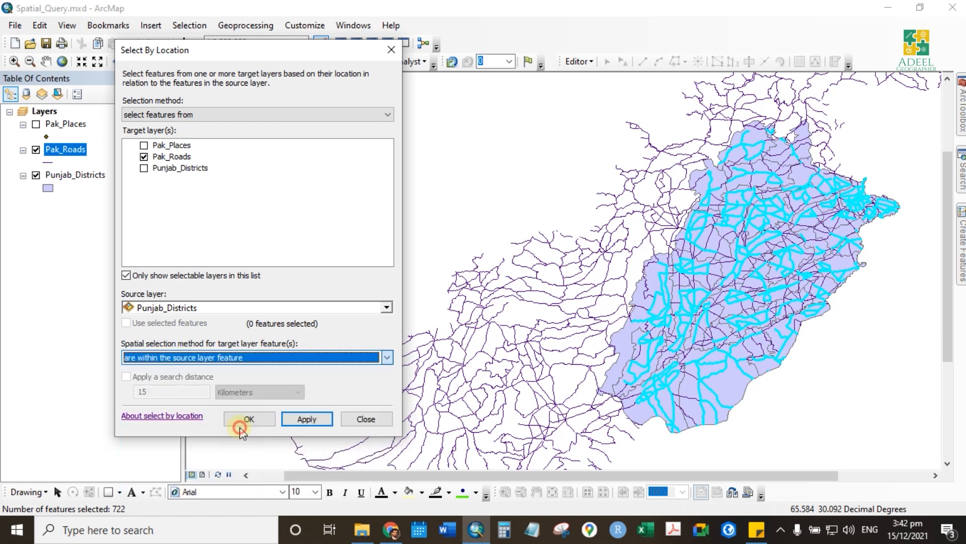
left_click(308, 420)
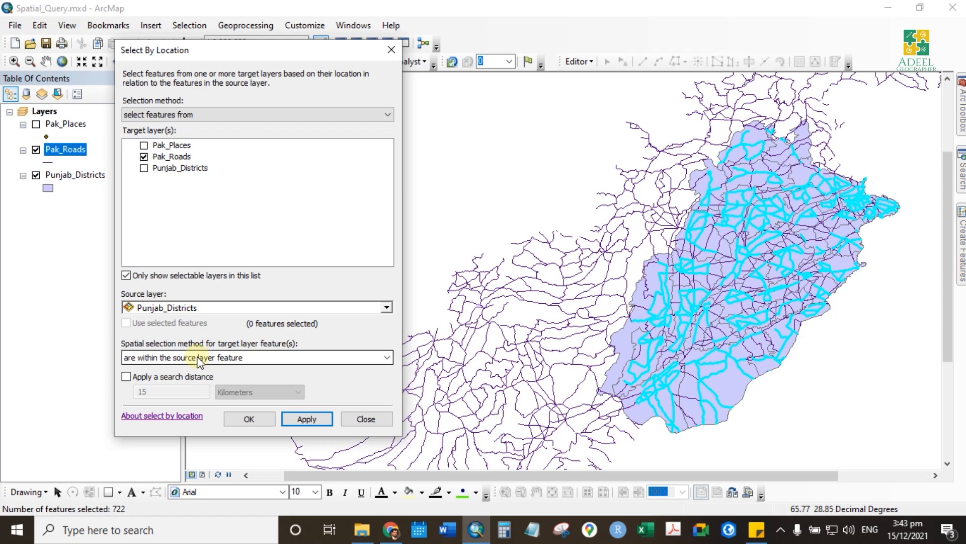
left_click(364, 420)
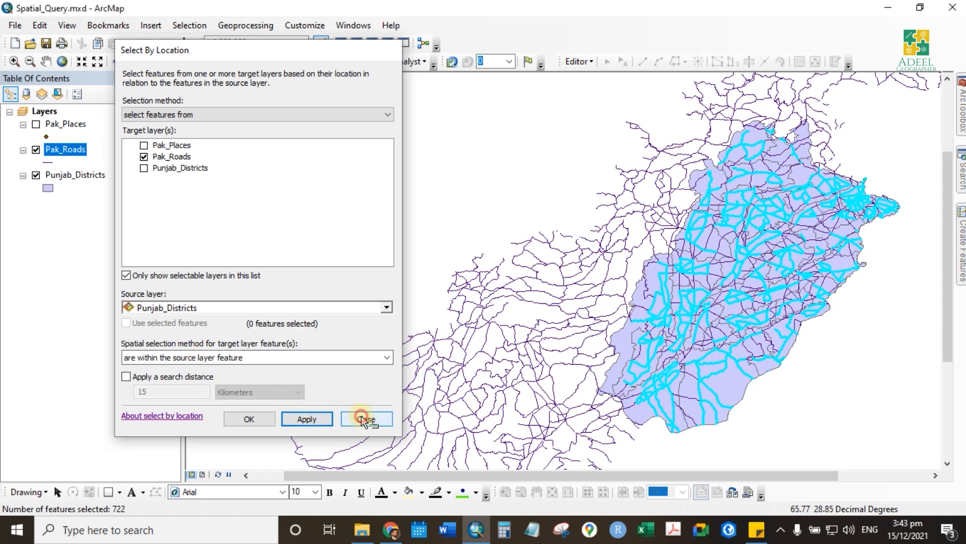
Step: Clear the road selection and, with Pak_Roads hidden, select a single district in south-central Punjab
left_click(797, 392)
left_click_drag(796, 391, 733, 381)
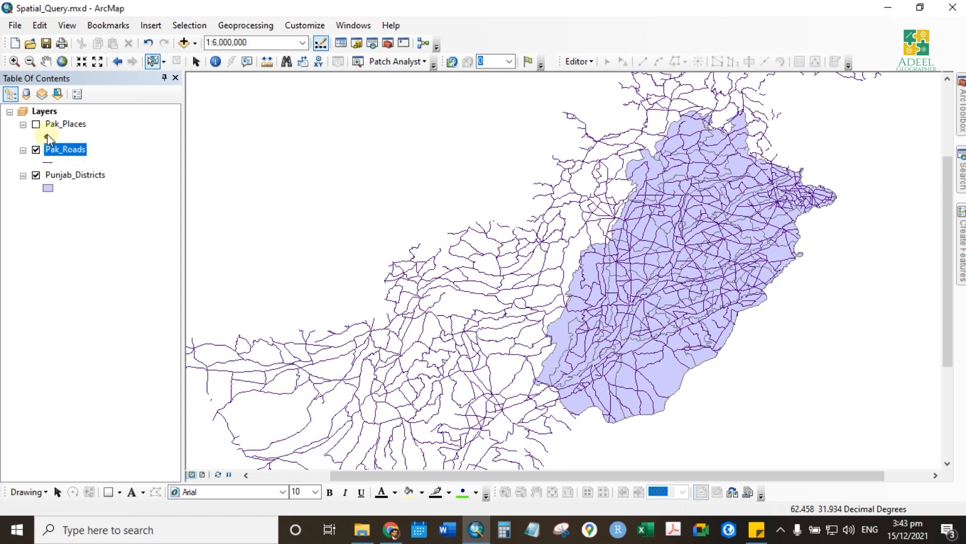
left_click(35, 149)
left_click(689, 313)
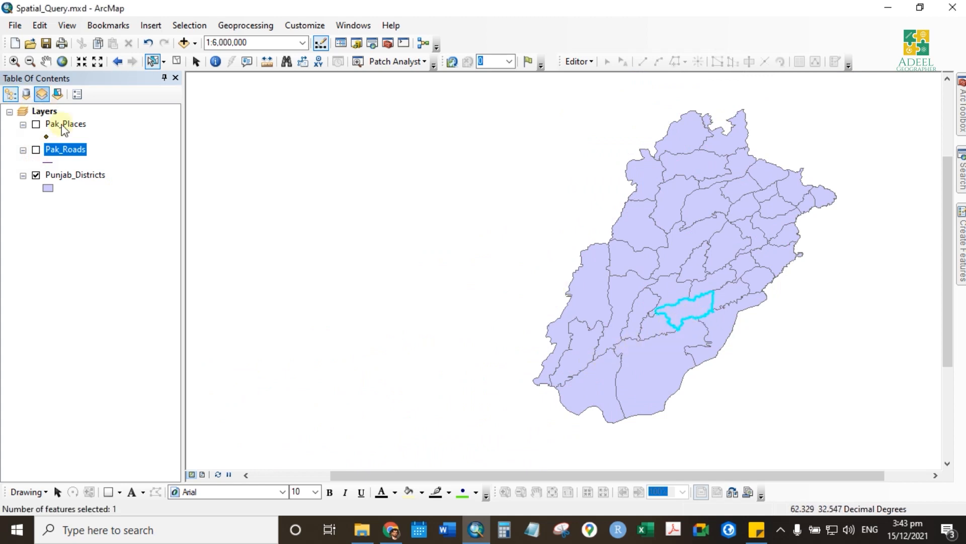
Step: Select by location the Pak_Roads features within only the selected Punjab district, and turn the roads layer back on
left_click(189, 25)
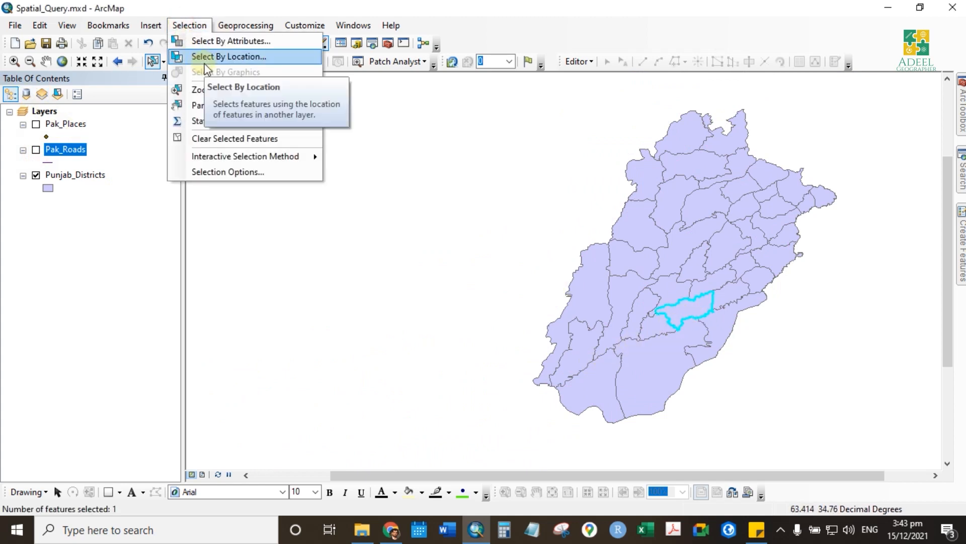
left_click(206, 58)
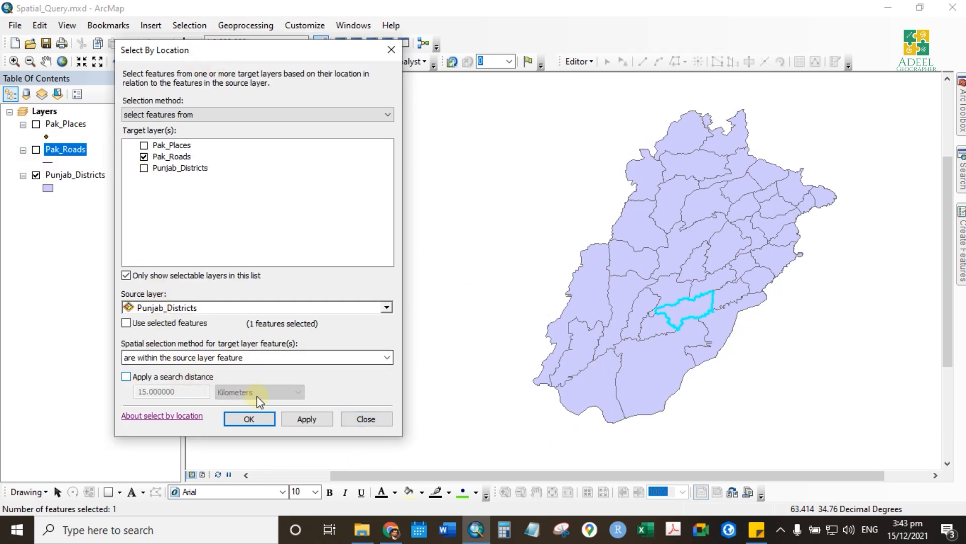
left_click(126, 323)
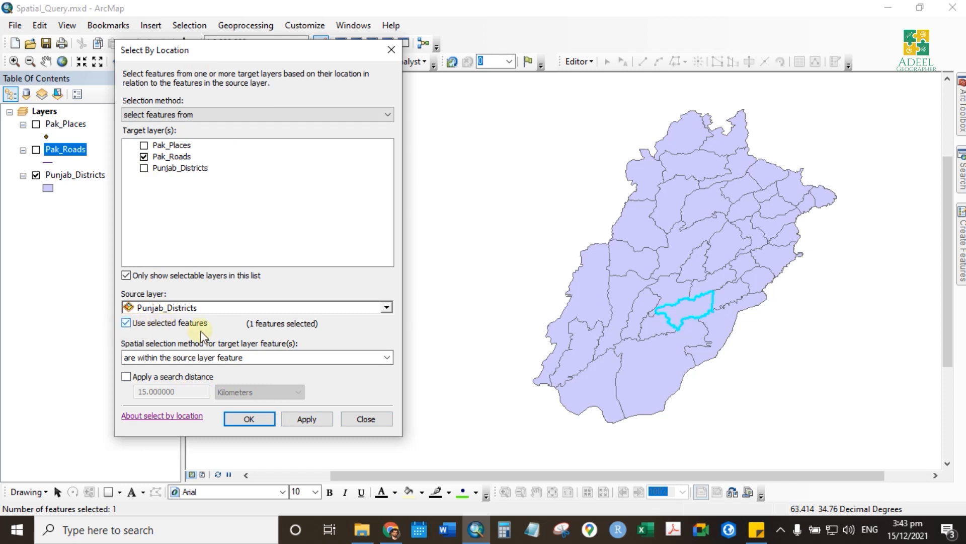
left_click(309, 419)
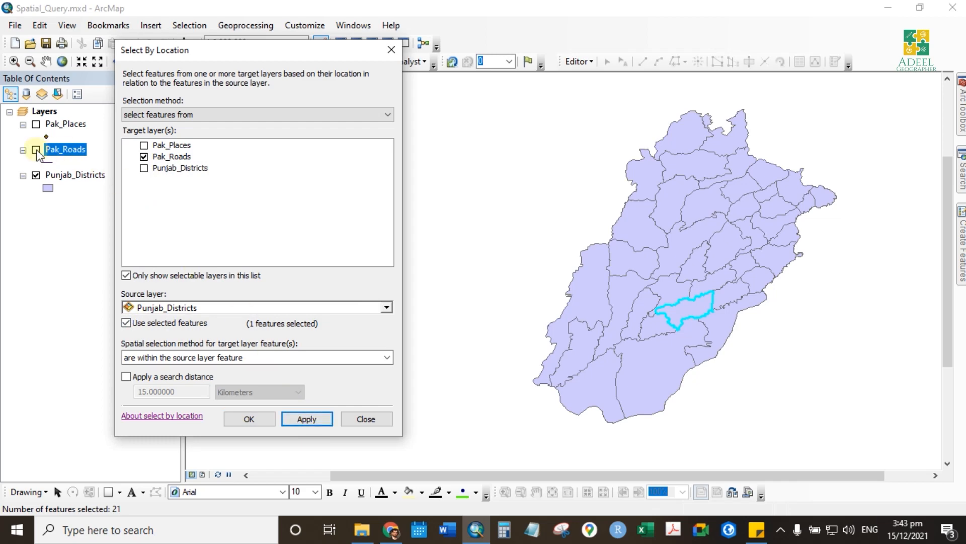
left_click(36, 149)
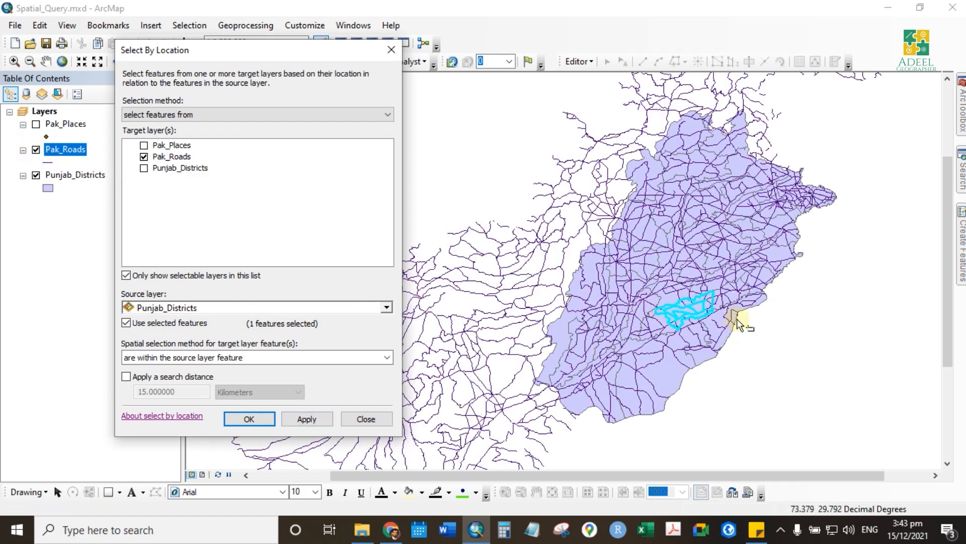
scroll(742, 320, "up", 2)
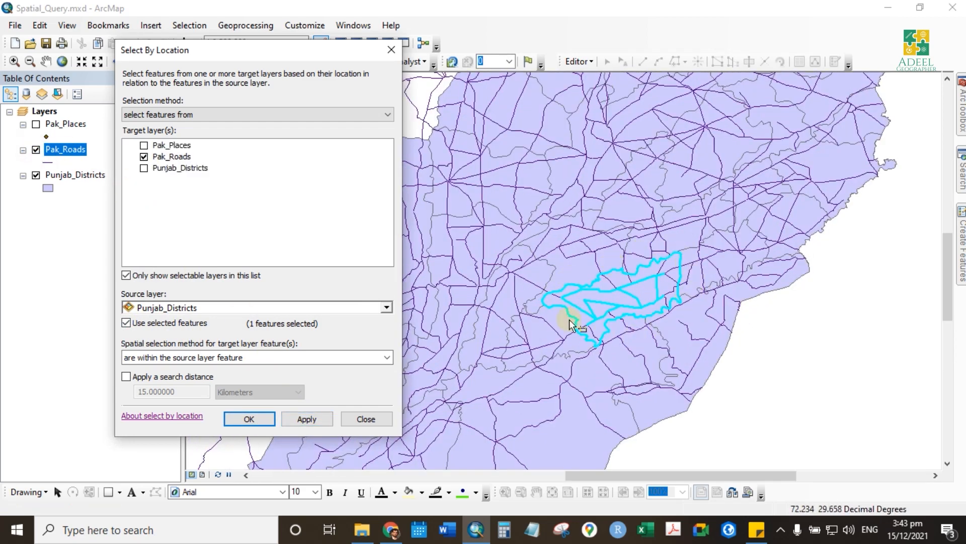
scroll(655, 277, "down", 3)
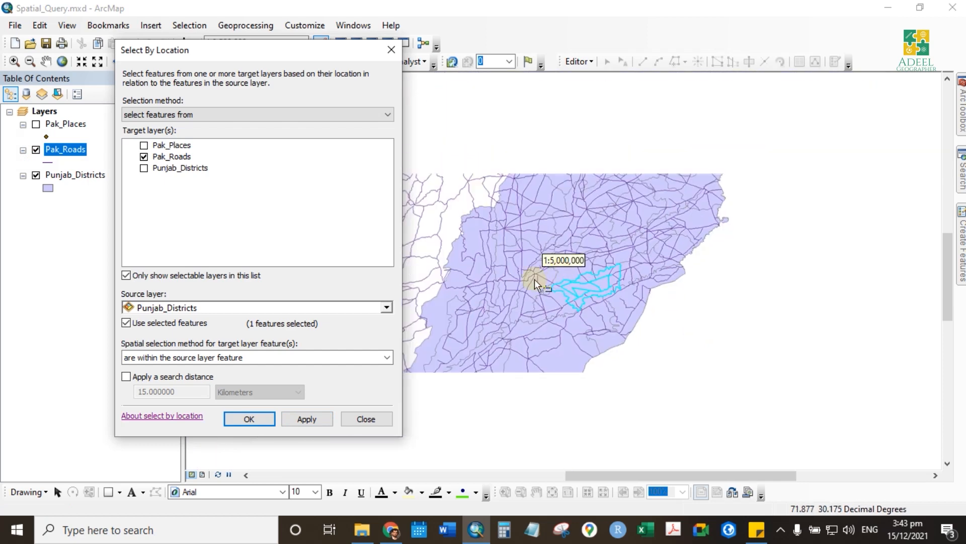
Step: Make Pak_Places the only target layer, displayed in place of Pak_Roads, and clear the district selection
left_click(144, 157)
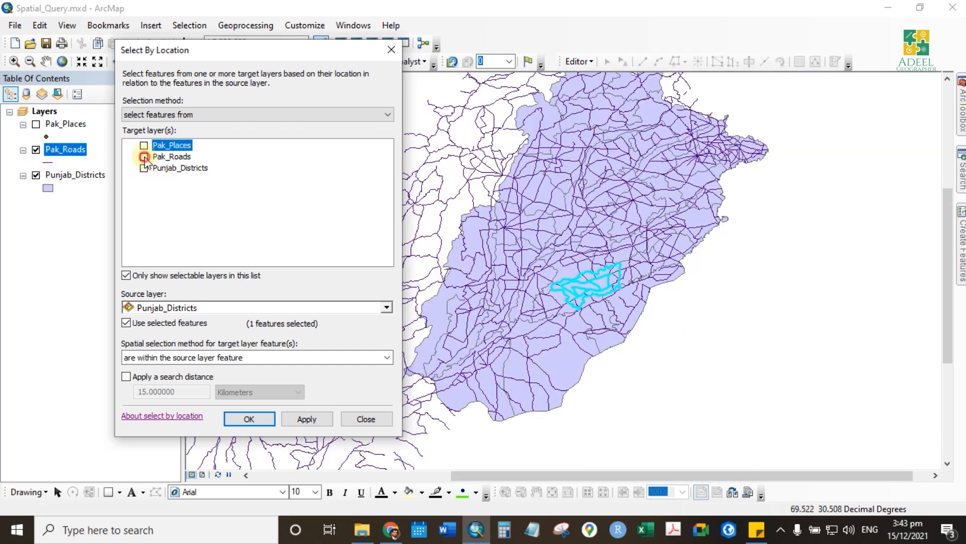
left_click(36, 150)
left_click(36, 124)
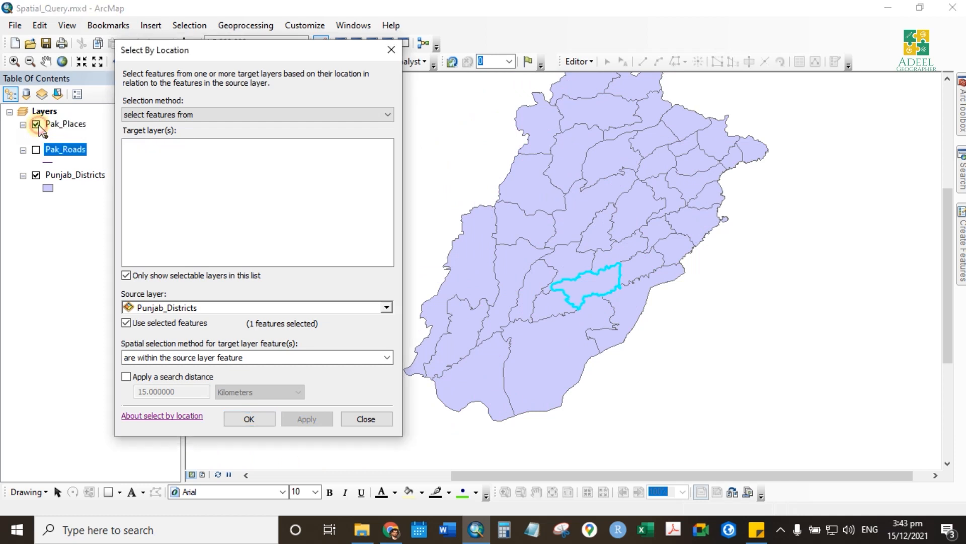
left_click(144, 145)
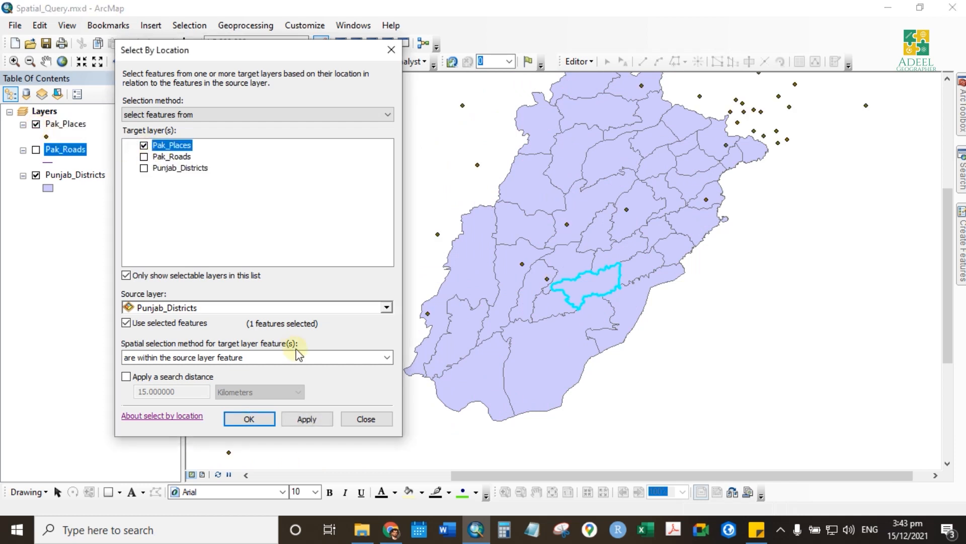
left_click(705, 329)
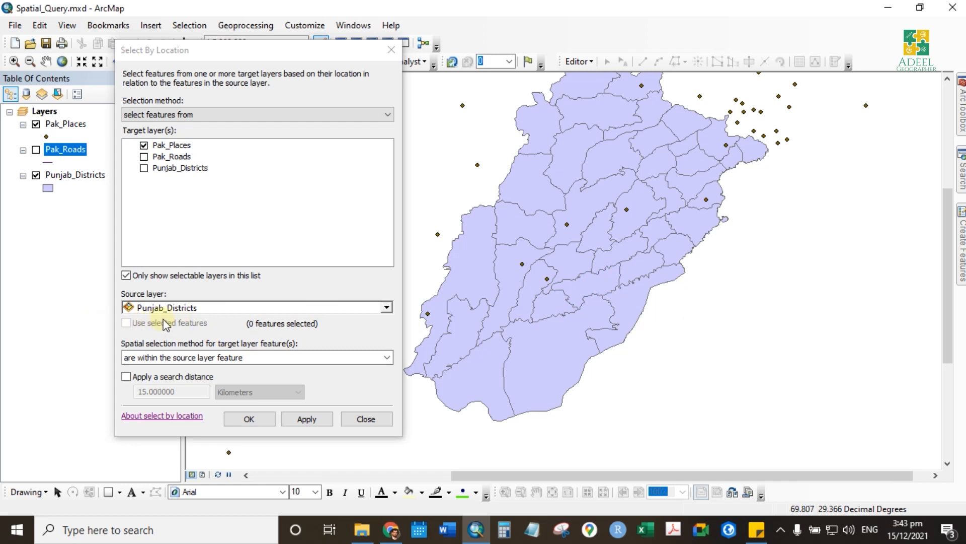
Step: Select the Pak_Places features that are completely within the Punjab_Districts source layer features
left_click(193, 358)
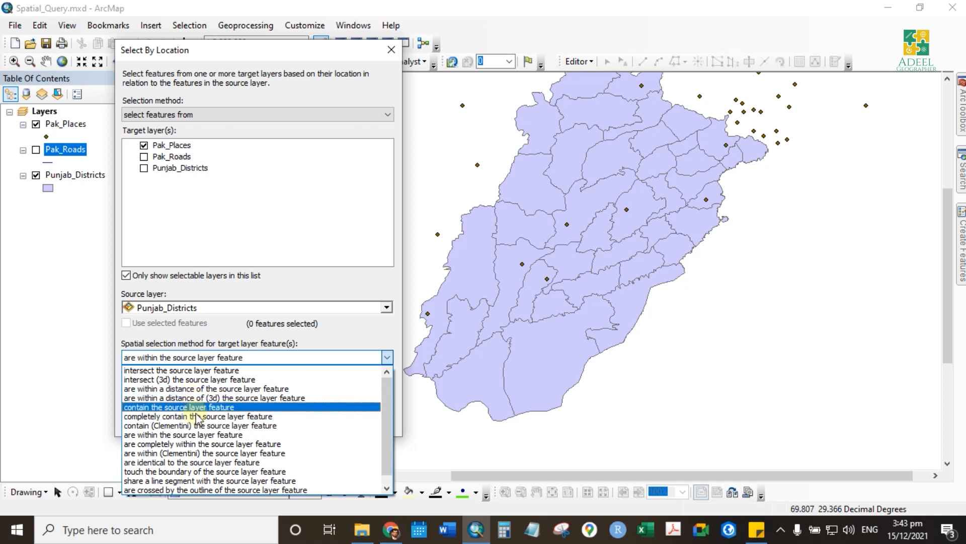
left_click(198, 445)
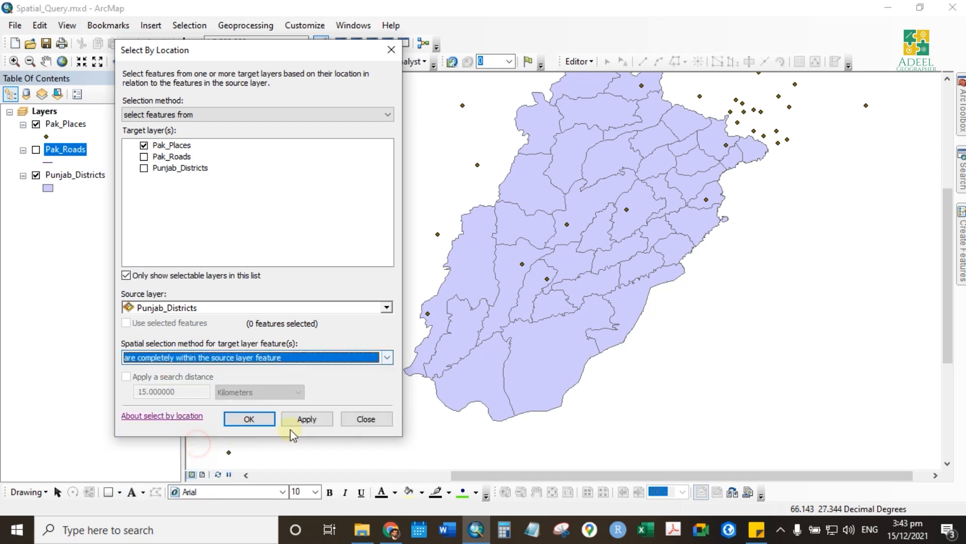
left_click(310, 419)
scroll(680, 229, "up", 2)
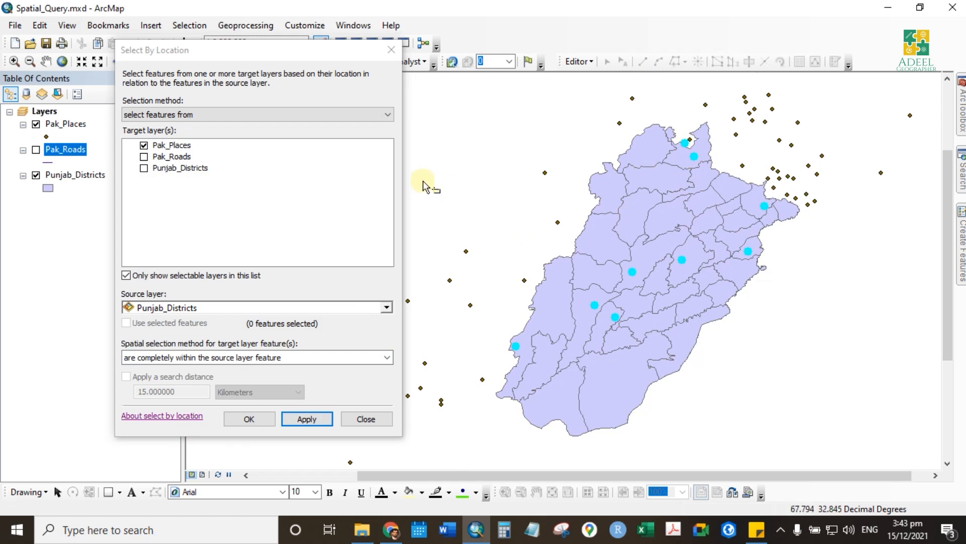
left_click(373, 419)
Step: Review the Export Data settings for the selected Pak_Places features and close them without exporting
left_click(66, 125)
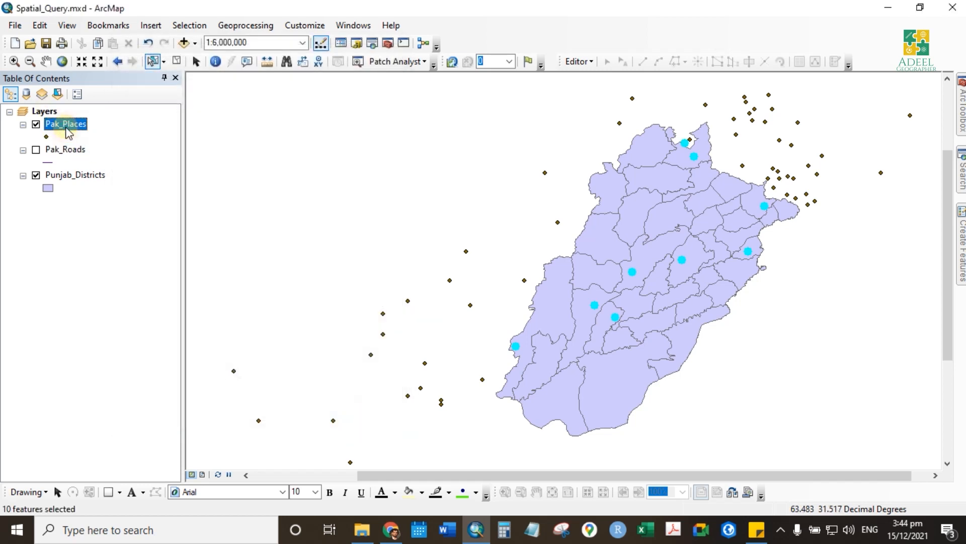
right_click(66, 126)
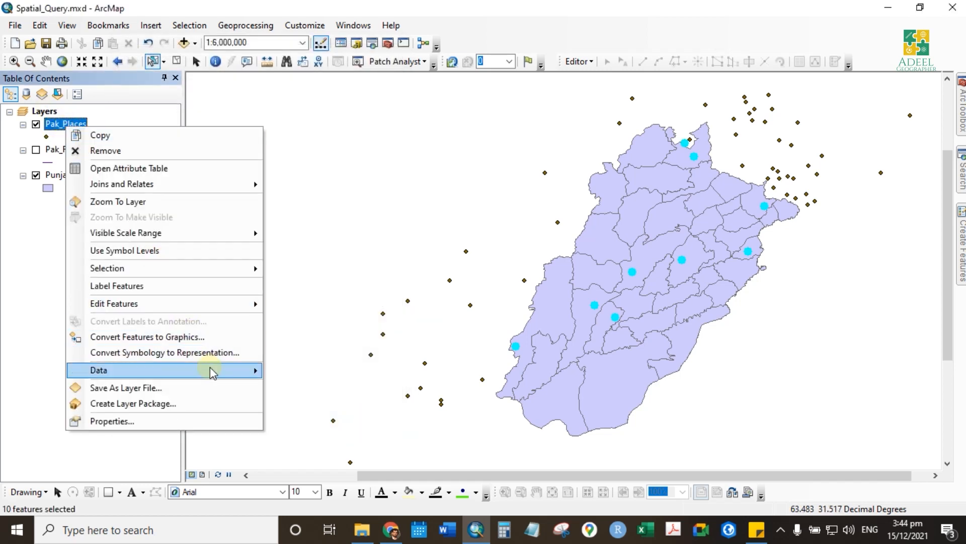
mouse_move(213, 373)
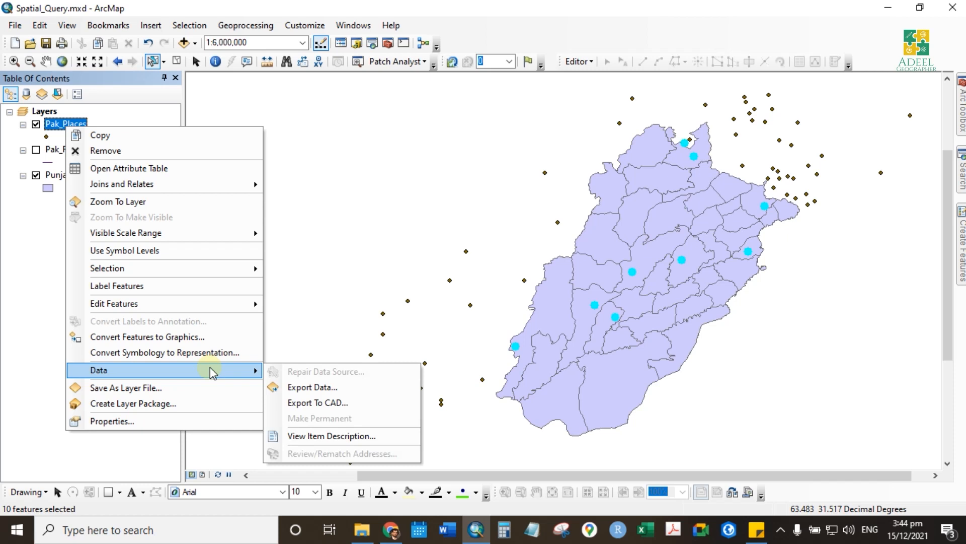
left_click(325, 390)
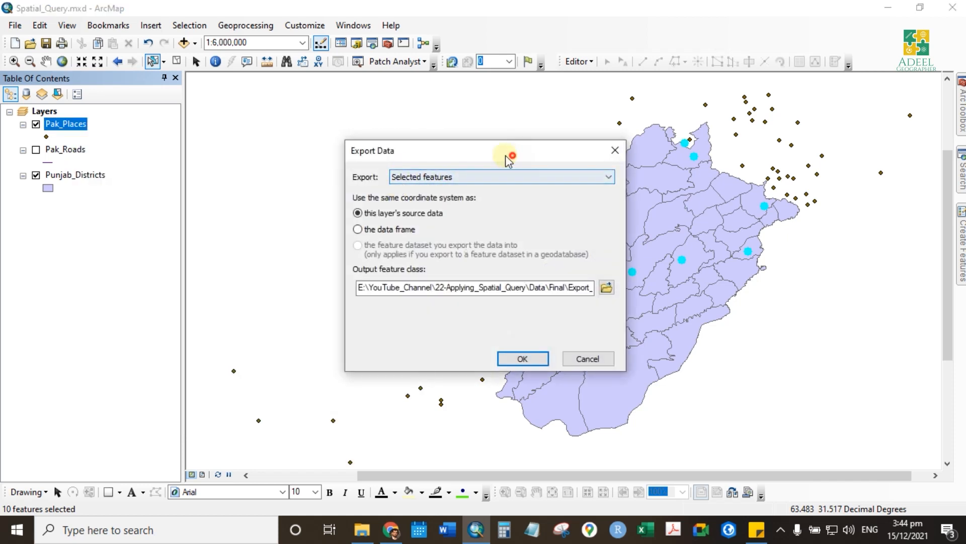
left_click_drag(509, 159, 395, 154)
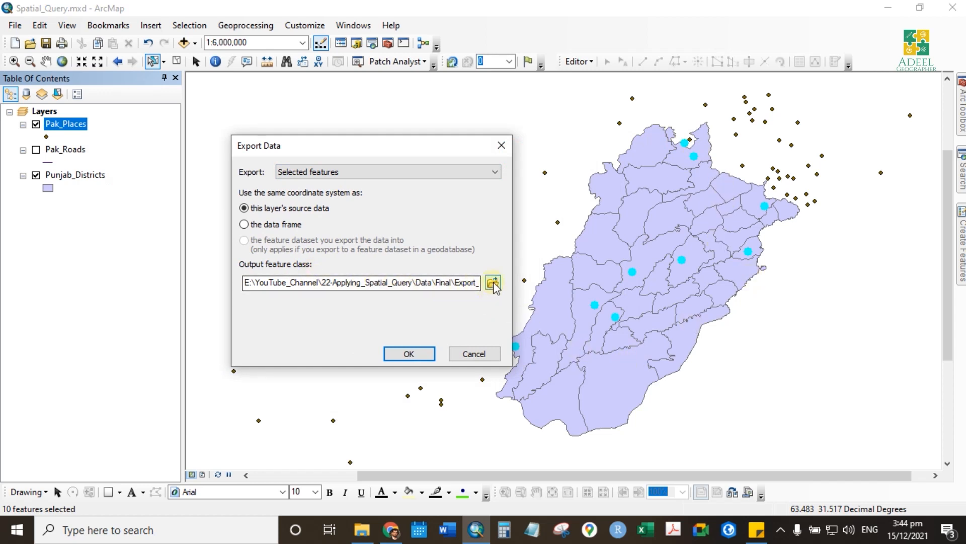
left_click(485, 355)
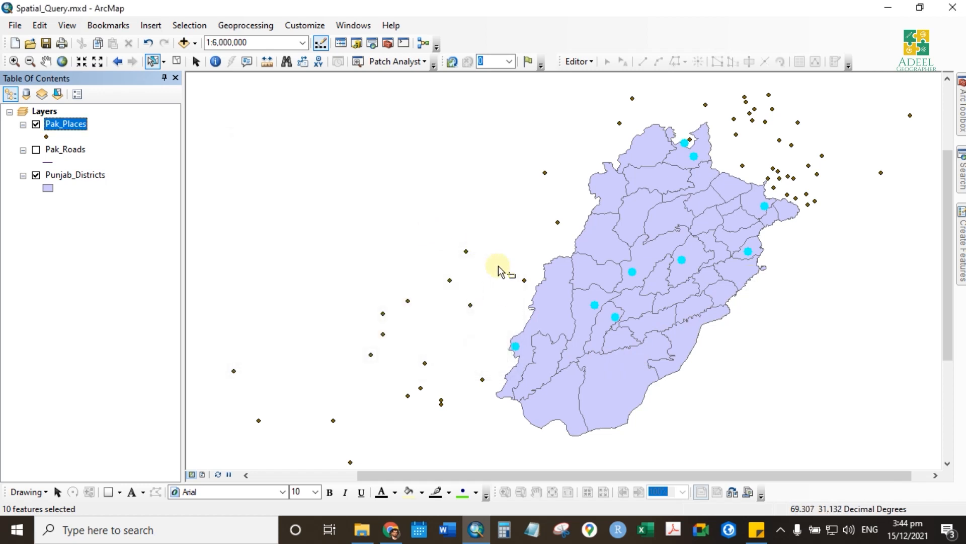